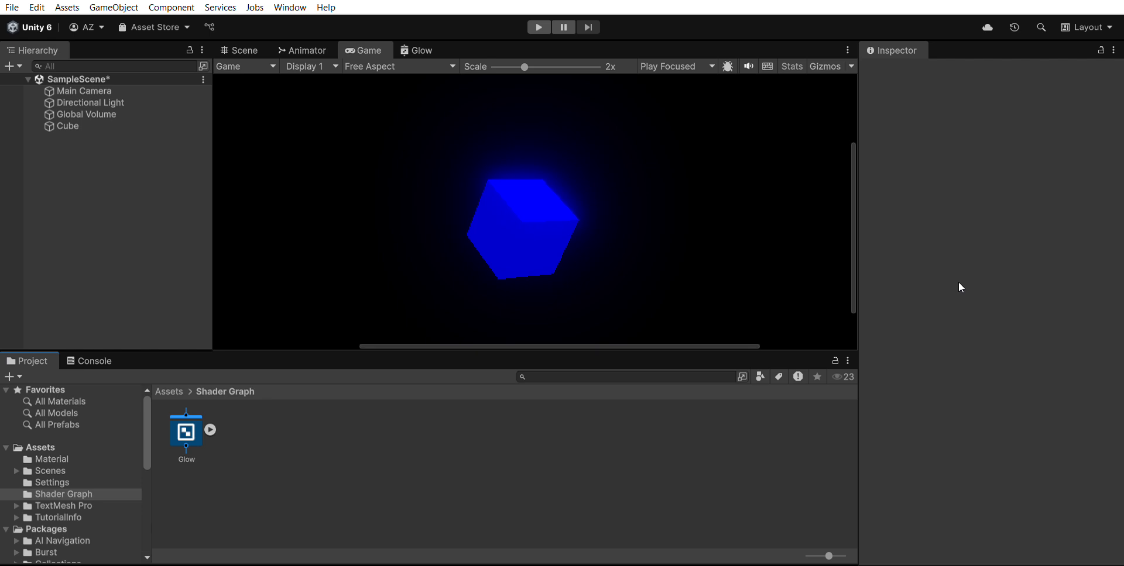
# Step: Check the Main Camera's Environment background type
pyautogui.click(110, 86)
pyautogui.scroll(-6, 991, 306)
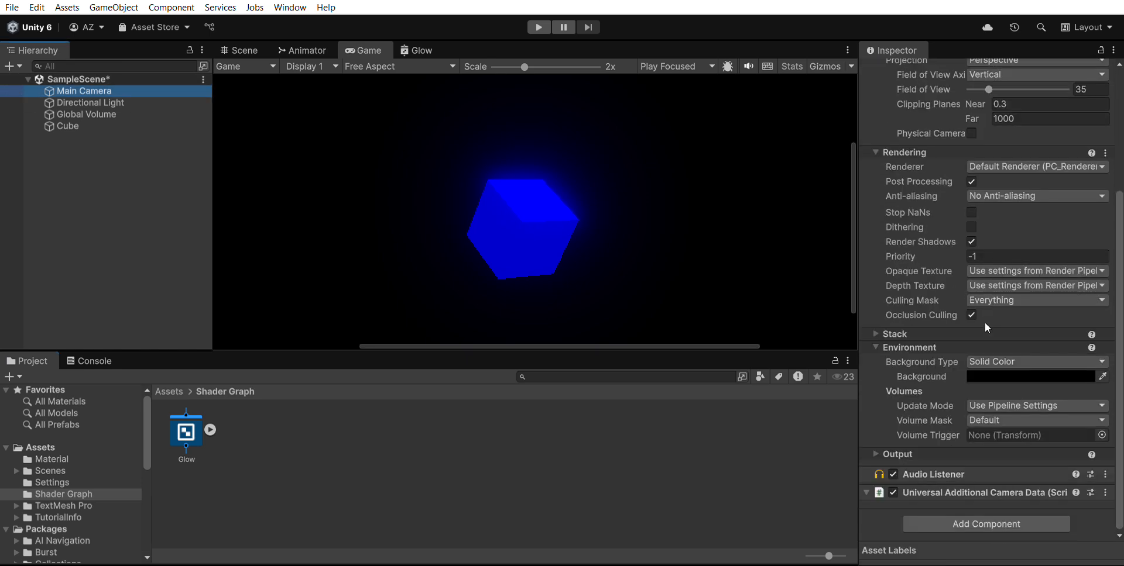
pyautogui.click(1011, 357)
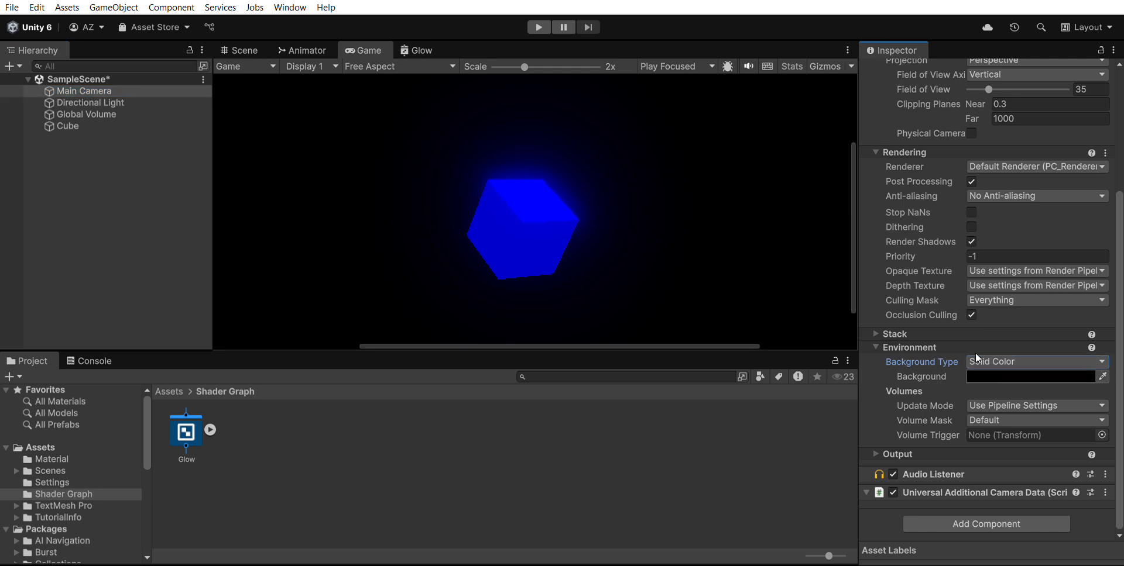
# Step: Check the Bloom override's threshold and intensity on the Global Volume
pyautogui.click(79, 104)
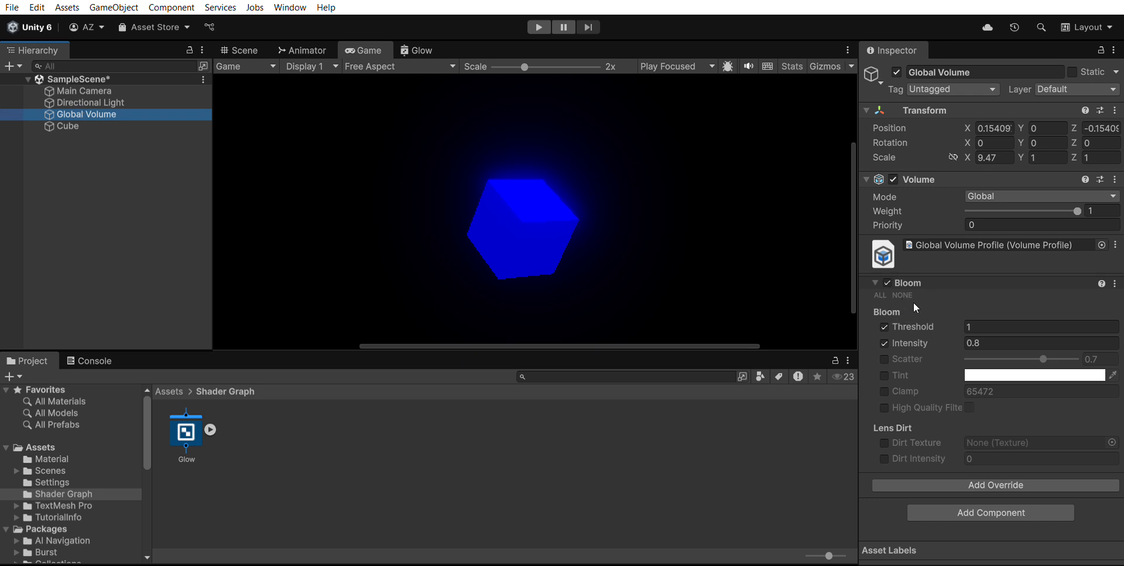
pyautogui.click(982, 337)
pyautogui.click(133, 154)
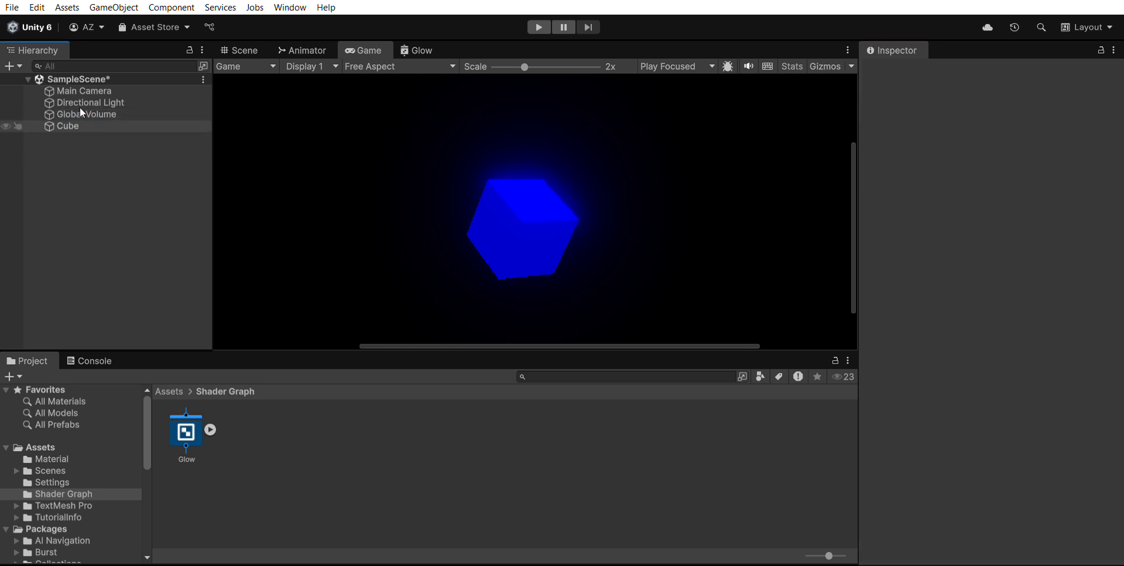
# Step: Open the Glow shader graph from the Shader Graph folder and maximize its window
pyautogui.click(86, 123)
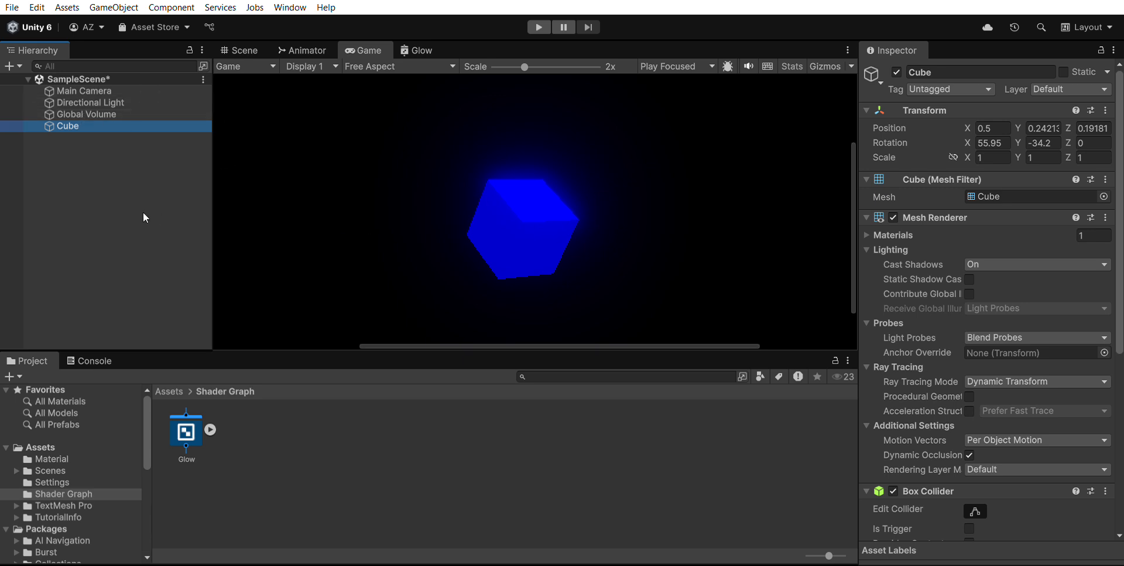
pyautogui.click(169, 391)
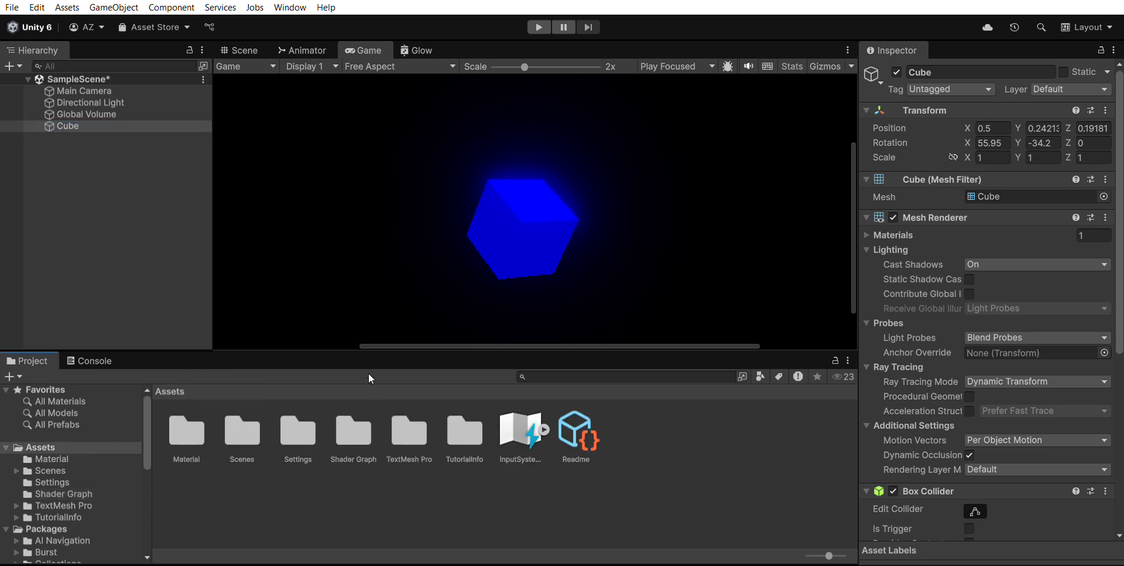
pyautogui.doubleClick(361, 426)
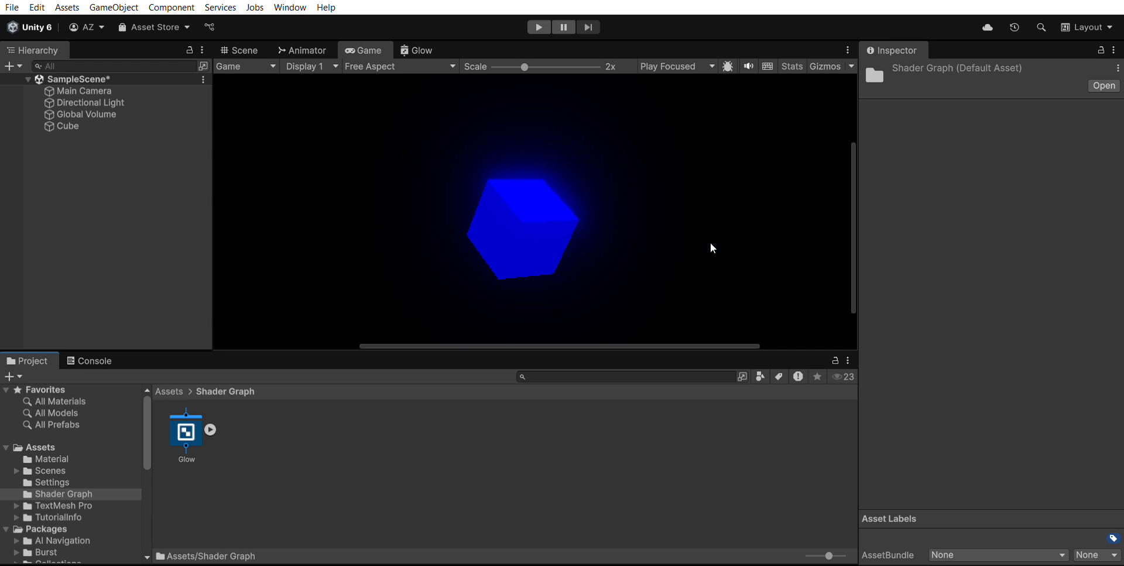
pyautogui.click(232, 426)
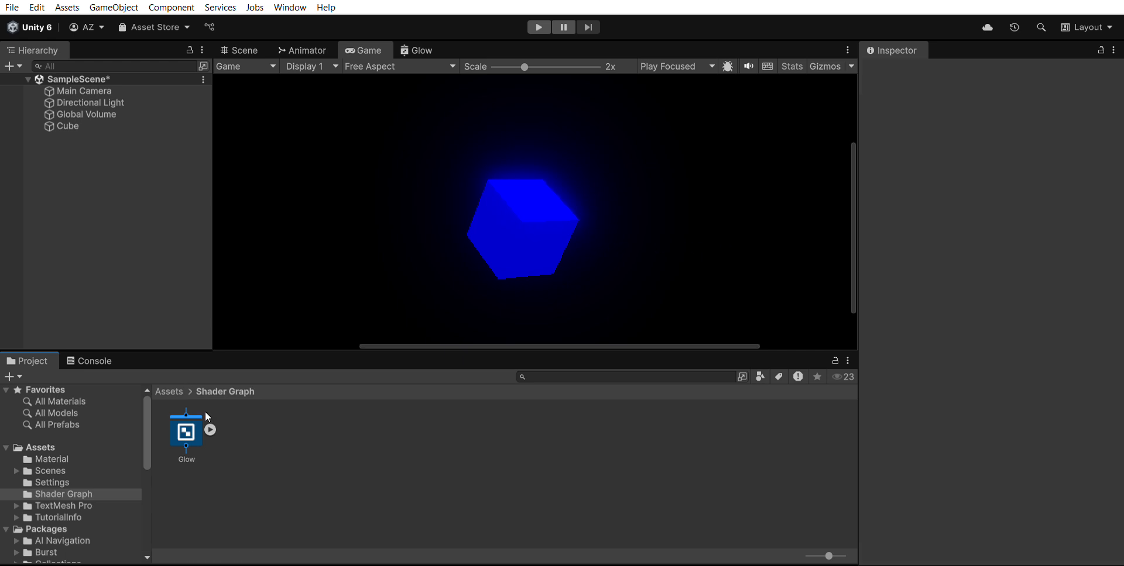
pyautogui.doubleClick(188, 412)
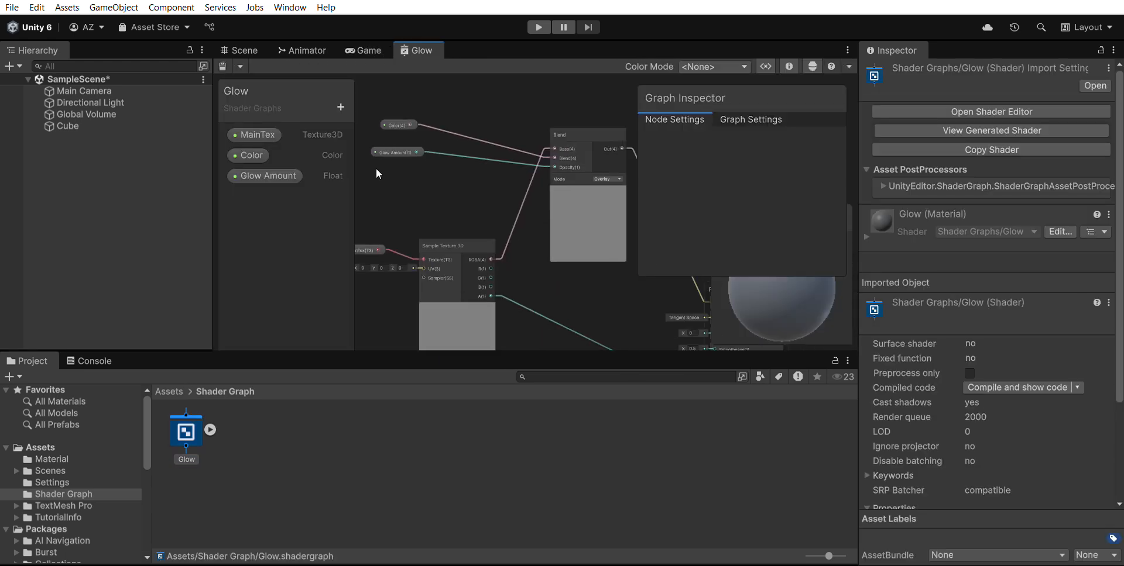
pyautogui.doubleClick(423, 52)
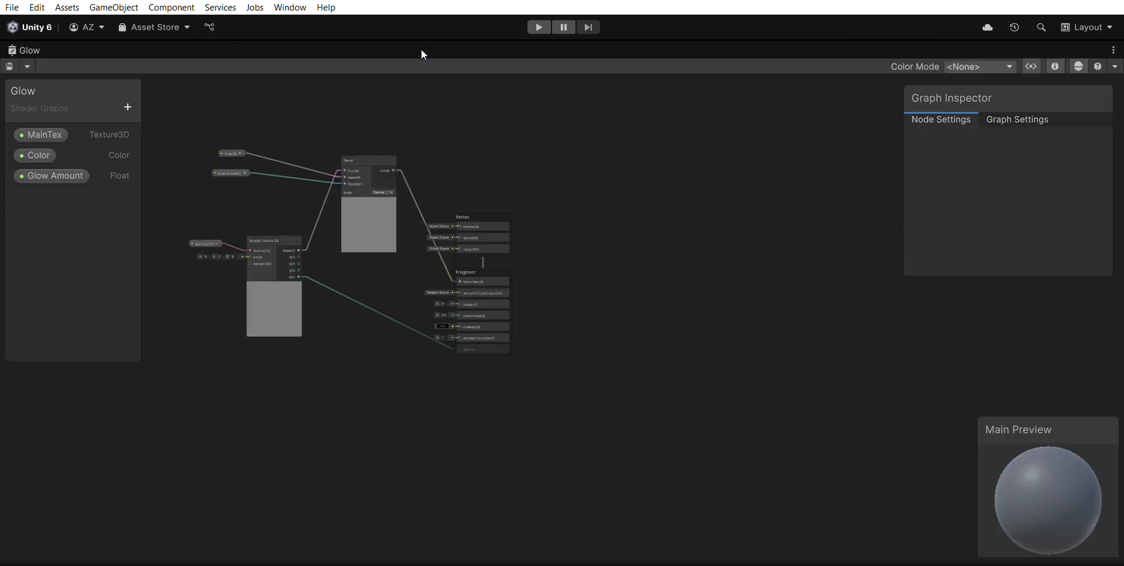
pyautogui.scroll(5, 519, 223)
pyautogui.moveTo(341, 154); pyautogui.dragTo(659, 194, button='middle')
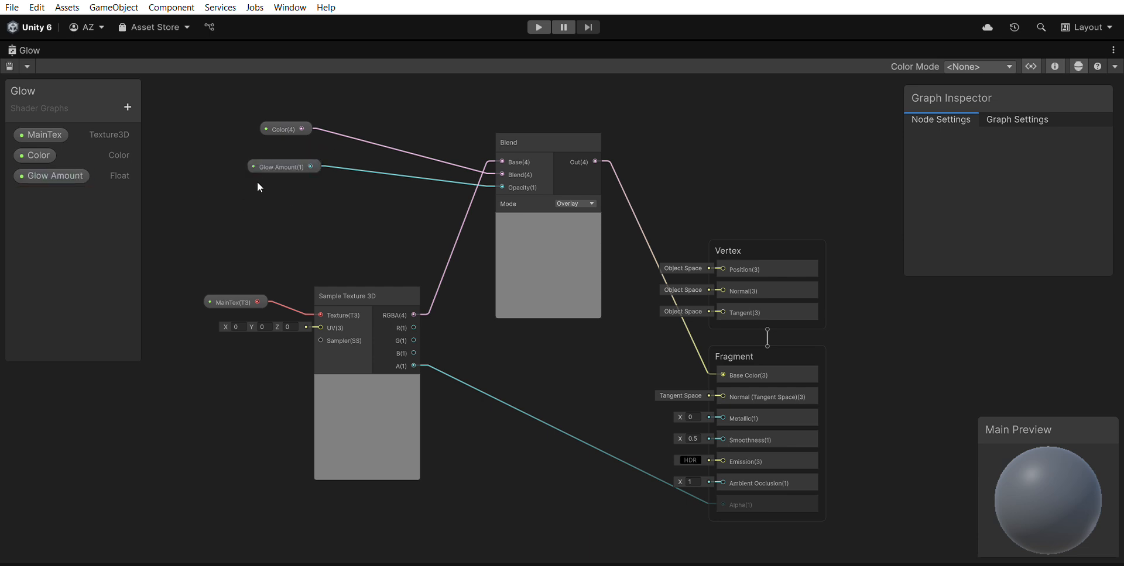
# Step: Examine the Sample Texture 3D node and its connections to the MainTex, Blend and Fragment nodes
pyautogui.moveTo(490, 386); pyautogui.dragTo(535, 250, button='middle')
pyautogui.click(402, 159)
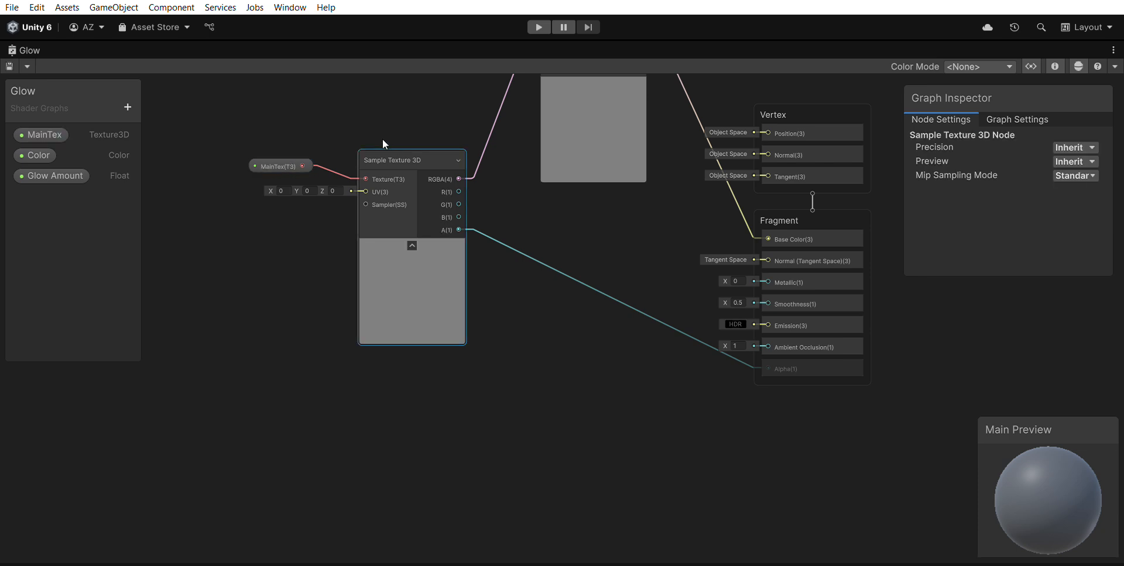
pyautogui.moveTo(412, 109); pyautogui.dragTo(417, 245, button='middle')
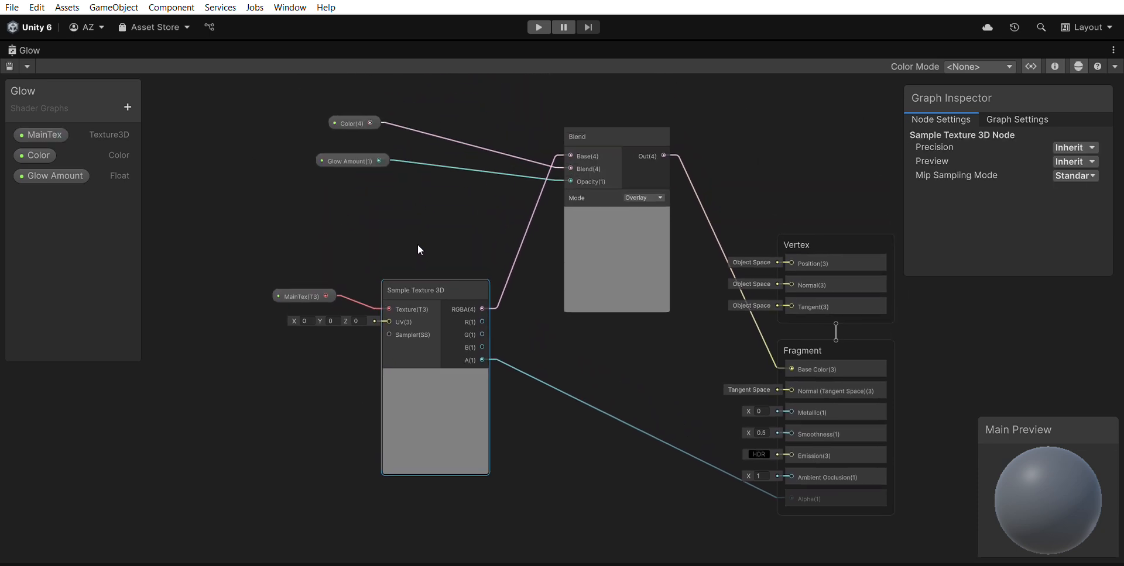
pyautogui.moveTo(490, 231); pyautogui.dragTo(422, 109, button='middle')
pyautogui.click(532, 167)
pyautogui.click(450, 274)
pyautogui.scroll(3, 433, 243)
pyautogui.scroll(-2, 430, 231)
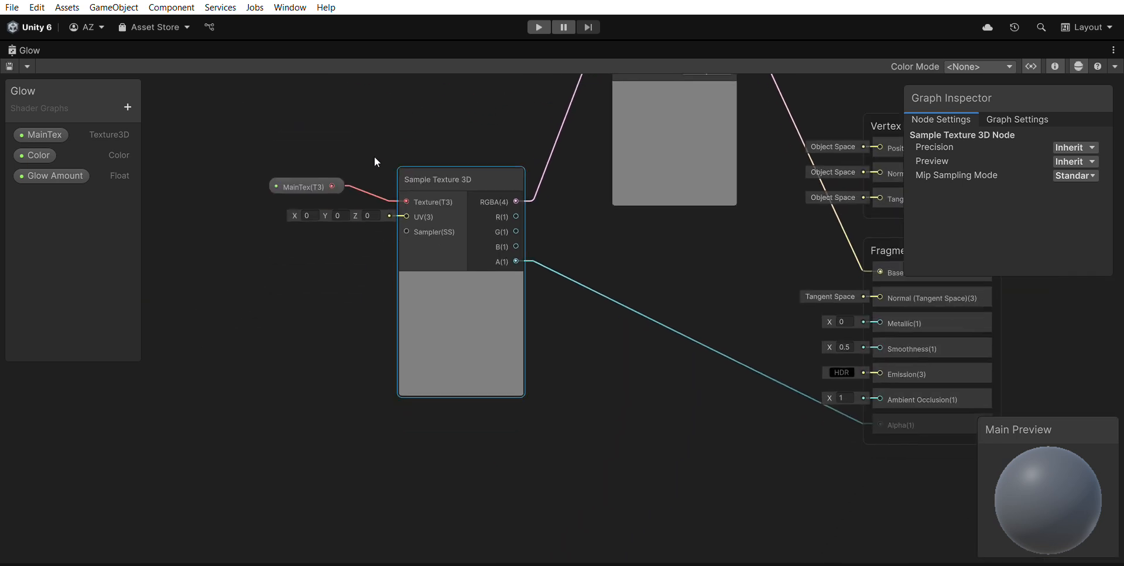
# Step: Add a second MainTex property node below the existing graph and connect it to a new Sample Texture 3D node
pyautogui.click(278, 272)
pyautogui.moveTo(278, 272); pyautogui.dragTo(261, 92, button='middle')
pyautogui.moveTo(42, 135); pyautogui.dragTo(291, 312)
pyautogui.click(354, 327)
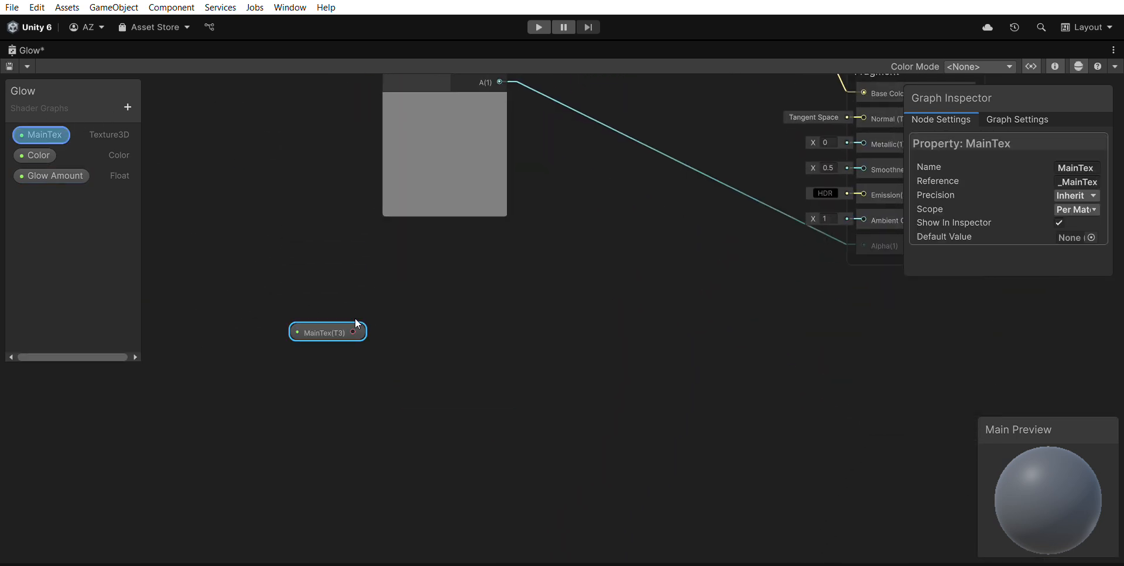
pyautogui.moveTo(353, 328); pyautogui.dragTo(483, 326)
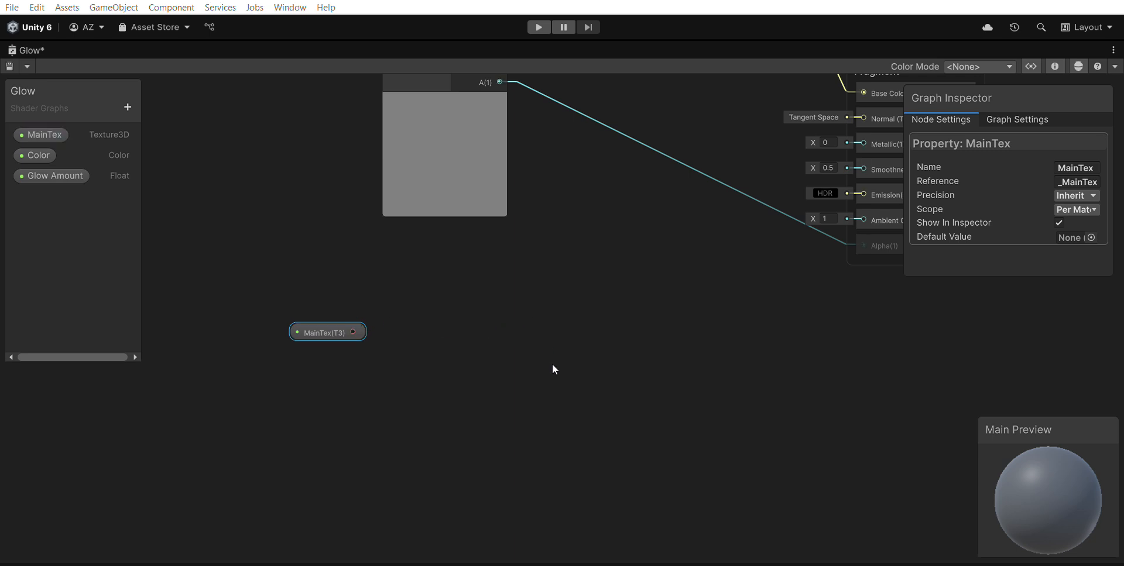
pyautogui.doubleClick(573, 386)
pyautogui.moveTo(520, 325); pyautogui.dragTo(450, 292)
pyautogui.click(509, 272)
# Step: Add a second Blend node in Overlay mode and connect the new Sample Texture 3D node's RGBA output to its Base input
pyautogui.moveTo(587, 241); pyautogui.dragTo(476, 452, button='middle')
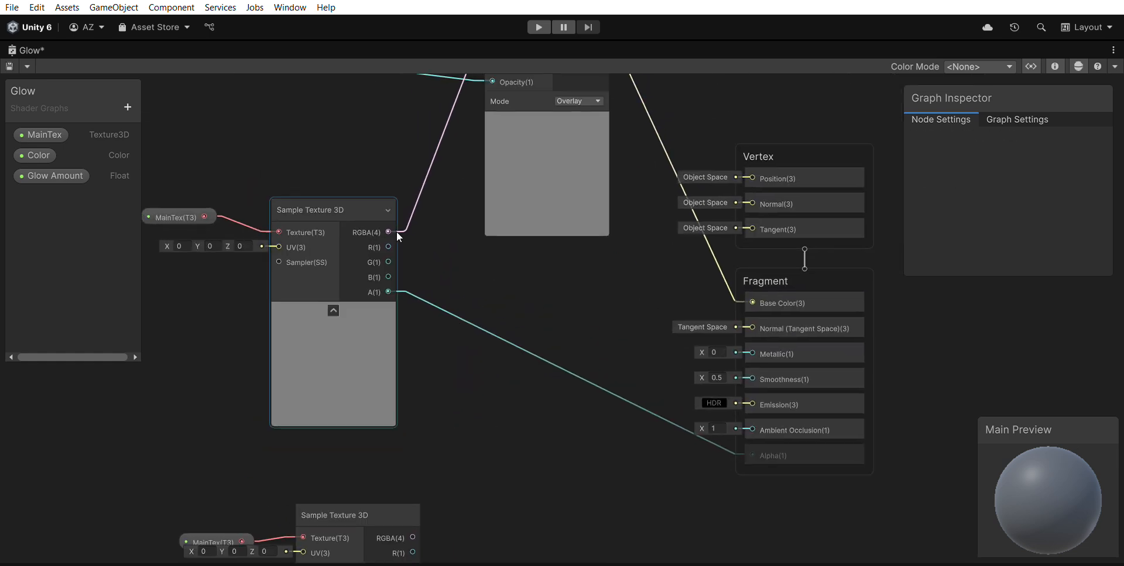
pyautogui.moveTo(386, 225); pyautogui.dragTo(363, 308, button='middle')
pyautogui.moveTo(498, 297); pyautogui.dragTo(484, 88, button='middle')
pyautogui.moveTo(477, 312); pyautogui.dragTo(451, 302, button='middle')
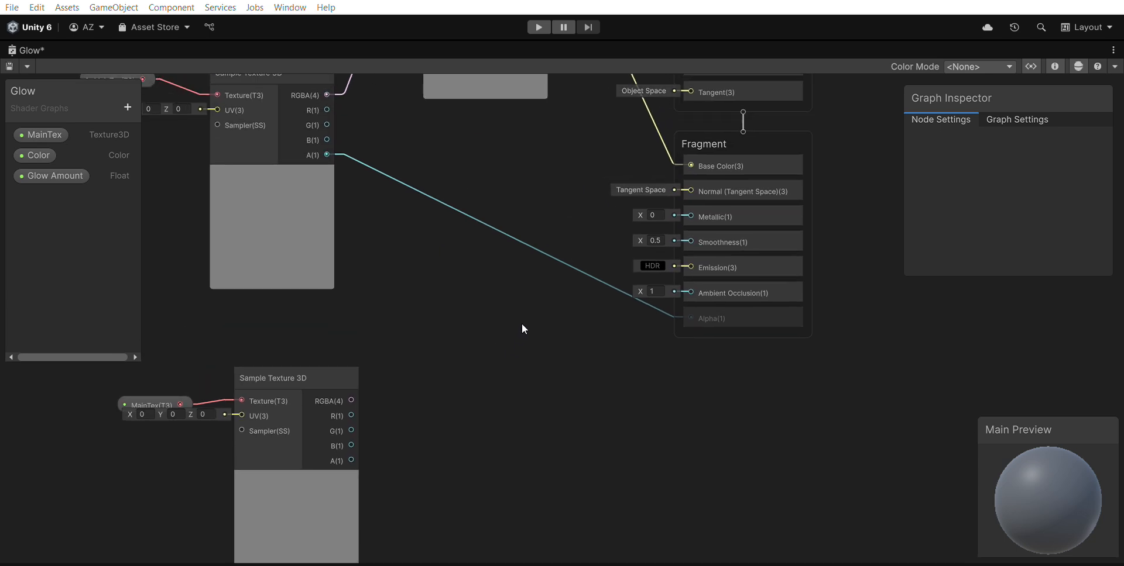
pyautogui.hotkey('ctrl', 'v')
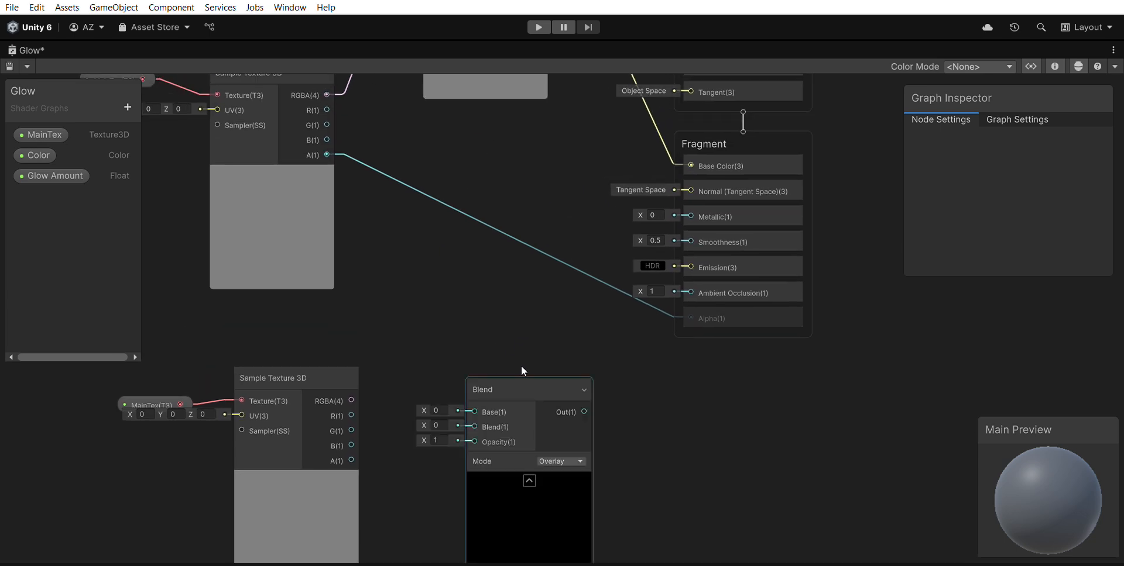
pyautogui.moveTo(521, 375); pyautogui.dragTo(473, 296)
pyautogui.click(473, 296)
pyautogui.moveTo(351, 401); pyautogui.dragTo(432, 326)
pyautogui.click(452, 315)
# Step: Add Color and Glow Amount property nodes and connect them to the new Blend node's Blend and Opacity inputs
pyautogui.moveTo(586, 321); pyautogui.dragTo(706, 518, button='middle')
pyautogui.moveTo(466, 303); pyautogui.dragTo(619, 155, button='middle')
pyautogui.moveTo(589, 313); pyautogui.dragTo(588, 146, button='middle')
pyautogui.moveTo(37, 143); pyautogui.dragTo(398, 191)
pyautogui.moveTo(53, 176); pyautogui.dragTo(705, 244)
pyautogui.moveTo(473, 219); pyautogui.dragTo(696, 240)
# Step: Compare the new node chain with the original one, including how its outputs relate to the Fragment's Base Color and Alpha inputs
pyautogui.moveTo(367, 188); pyautogui.dragTo(852, 403)
pyautogui.moveTo(677, 128); pyautogui.dragTo(387, 417, button='middle')
pyautogui.moveTo(475, 293); pyautogui.dragTo(533, 337, button='middle')
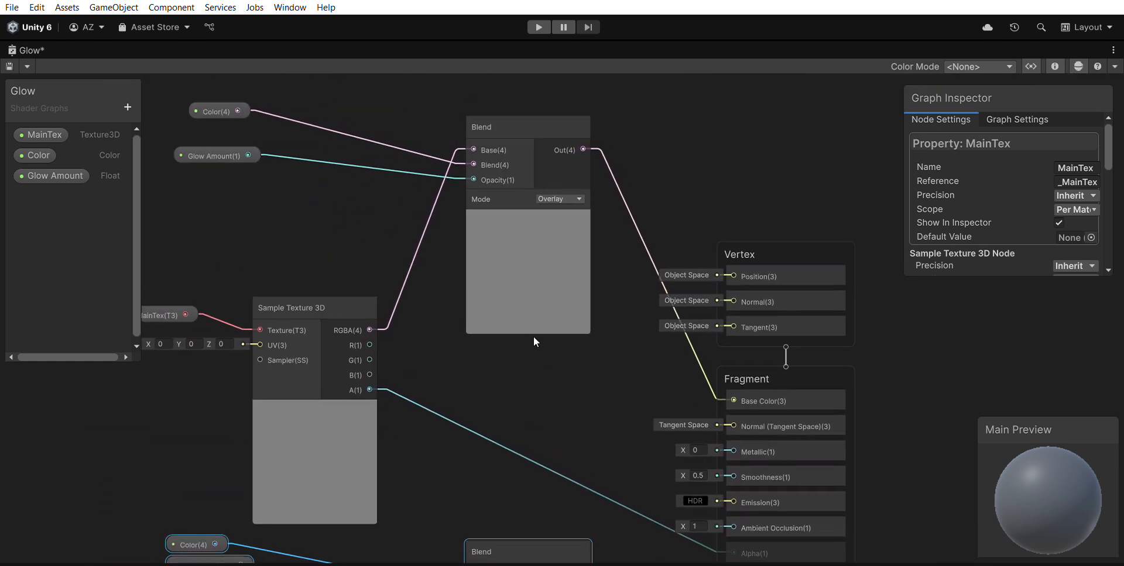
pyautogui.click(640, 127)
pyautogui.moveTo(602, 280); pyautogui.dragTo(460, 104, button='middle')
pyautogui.moveTo(445, 254); pyautogui.dragTo(399, 178, button='middle')
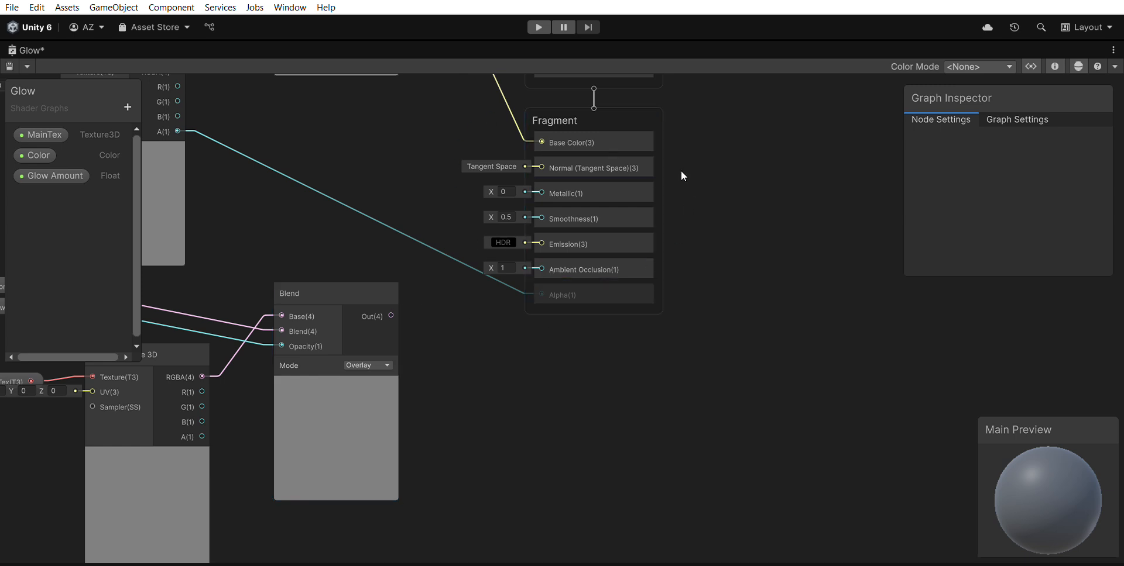
pyautogui.moveTo(680, 170); pyautogui.dragTo(717, 343, button='middle')
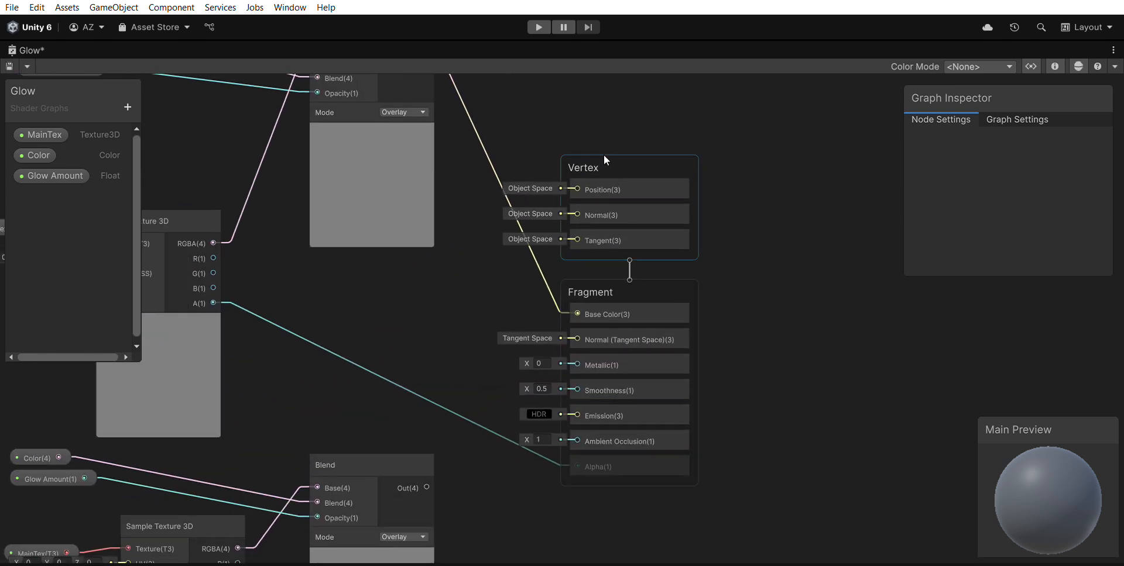
pyautogui.moveTo(507, 174); pyautogui.dragTo(547, 58, button='middle')
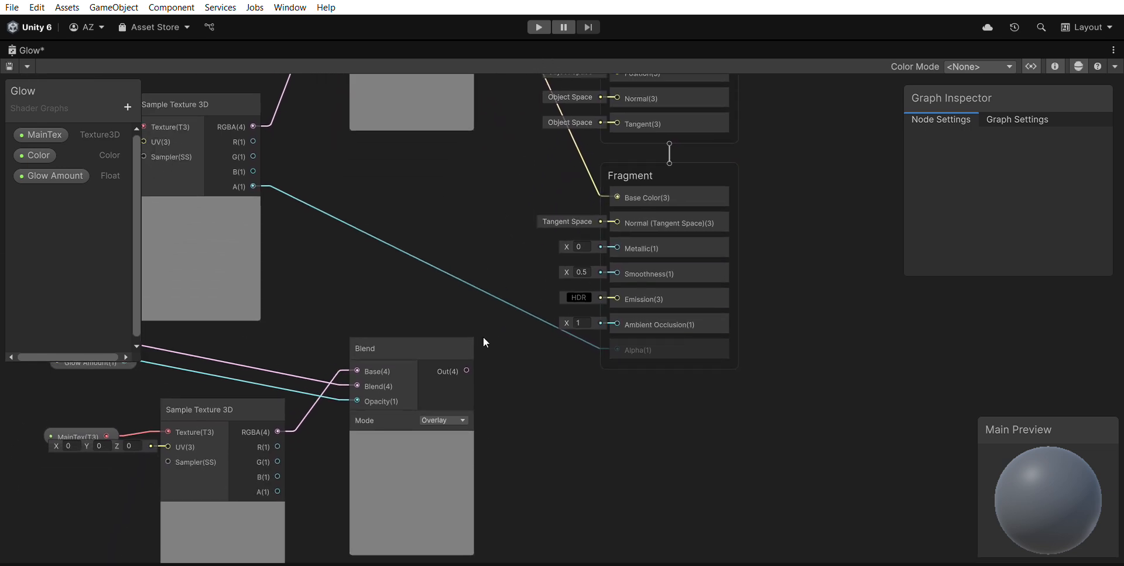
pyautogui.moveTo(467, 371)
pyautogui.mouseDown()
pyautogui.moveTo(505, 302)
pyautogui.moveTo(603, 185)
pyautogui.moveTo(508, 276)
pyautogui.moveTo(478, 362)
pyautogui.mouseUp()
pyautogui.moveTo(318, 295); pyautogui.dragTo(468, 285, button='middle')
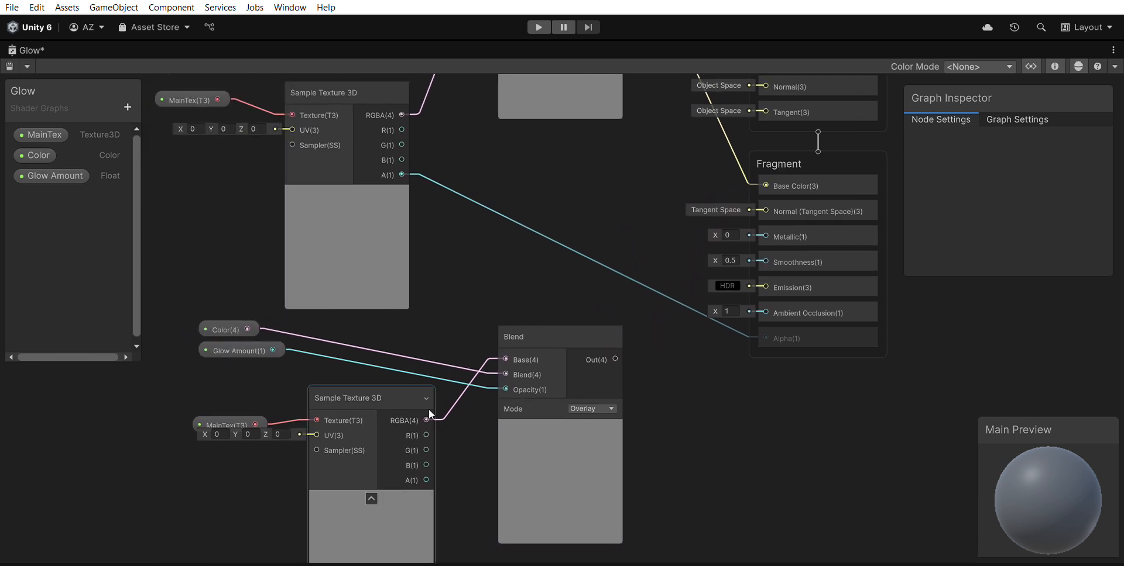
pyautogui.moveTo(425, 481)
pyautogui.mouseDown()
pyautogui.moveTo(423, 462)
pyautogui.moveTo(411, 468)
pyautogui.mouseUp()
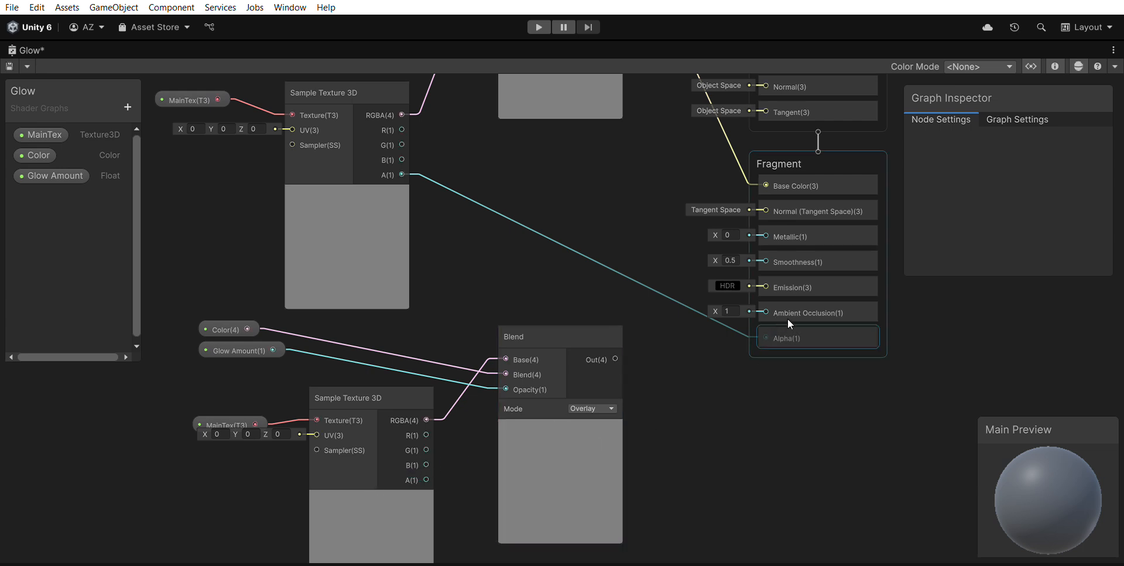
pyautogui.moveTo(709, 391); pyautogui.dragTo(697, 311, button='middle')
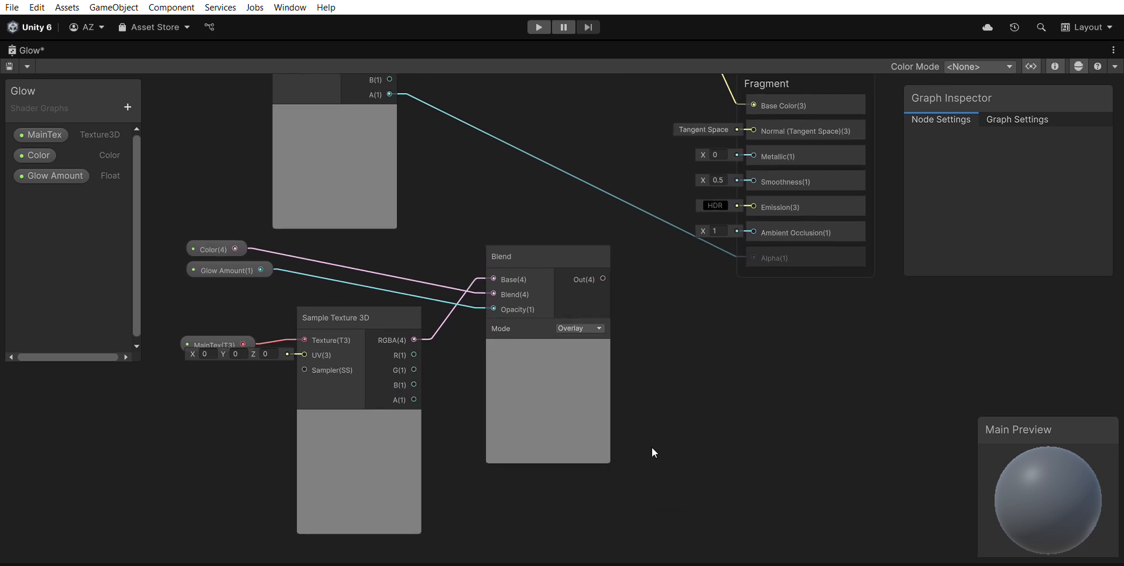
# Step: Delete the duplicate node chain below the original graph and save the Glow graph
pyautogui.moveTo(708, 513); pyautogui.dragTo(753, 434, button='middle')
pyautogui.moveTo(545, 343); pyautogui.dragTo(203, 158)
pyautogui.press('Delete')
pyautogui.hotkey('ctrl', 'z')
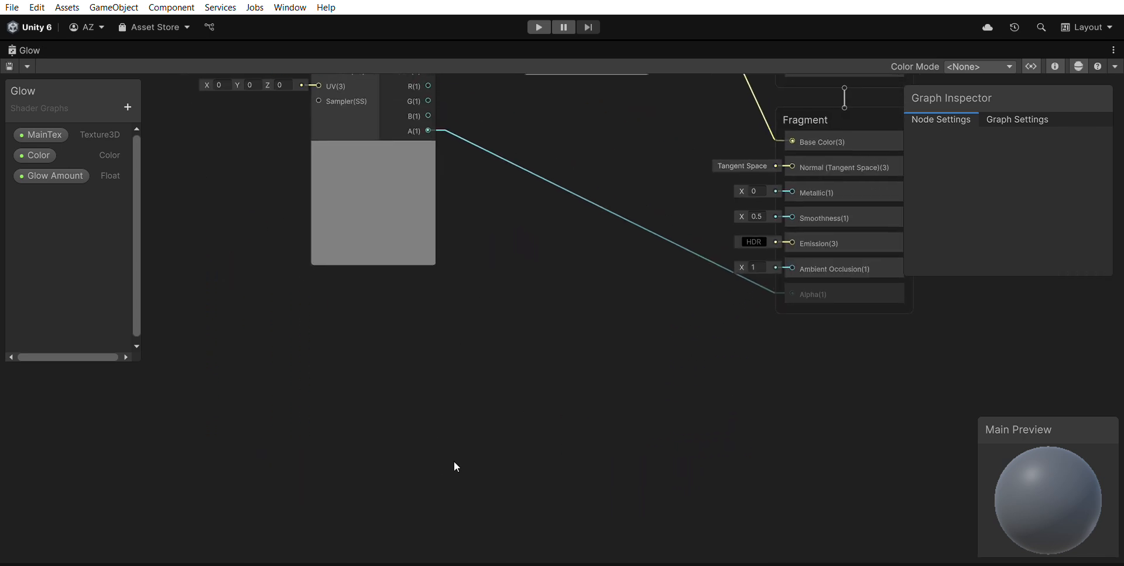
# Step: Inspect the Color property node's settings, including its default value and color mode
pyautogui.click(244, 103)
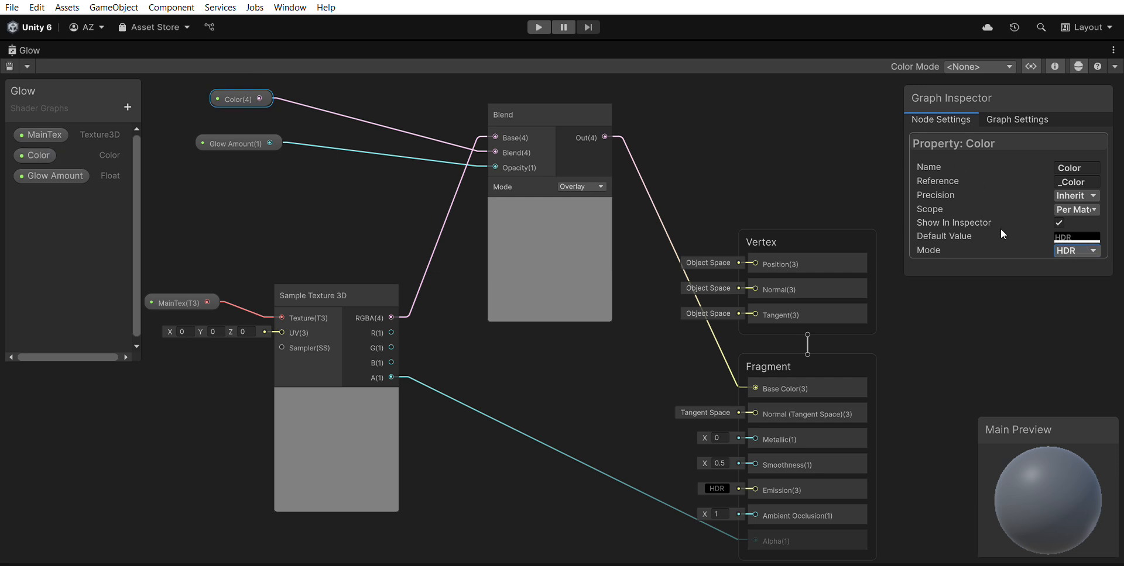
pyautogui.click(775, 170)
pyautogui.moveTo(767, 175); pyautogui.dragTo(747, 163, button='middle')
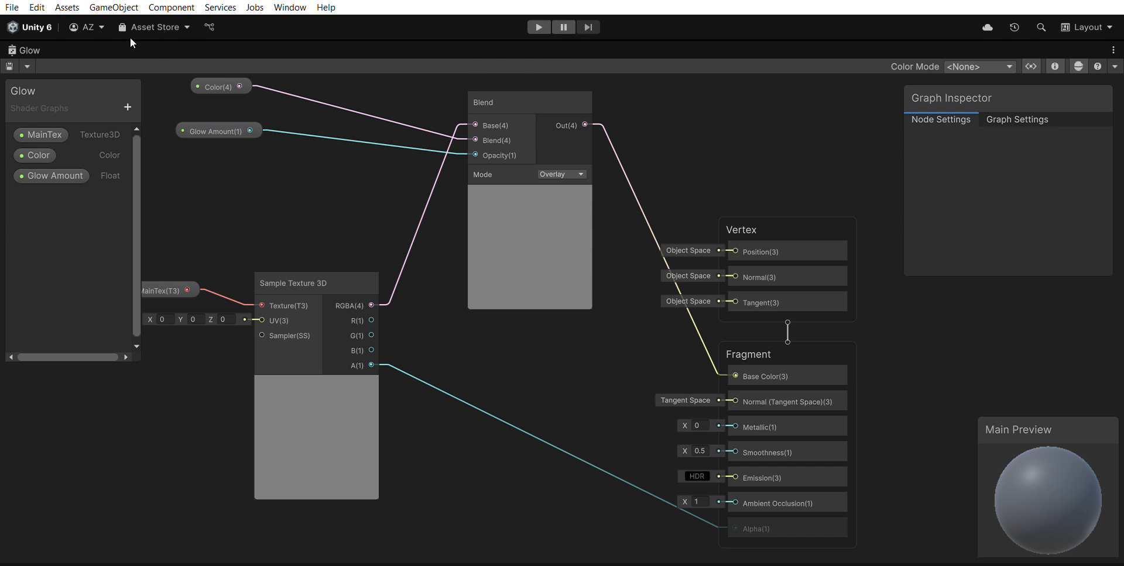
# Step: Restore the graph window to the docked layout and review the Cube's material inputs
pyautogui.doubleClick(25, 43)
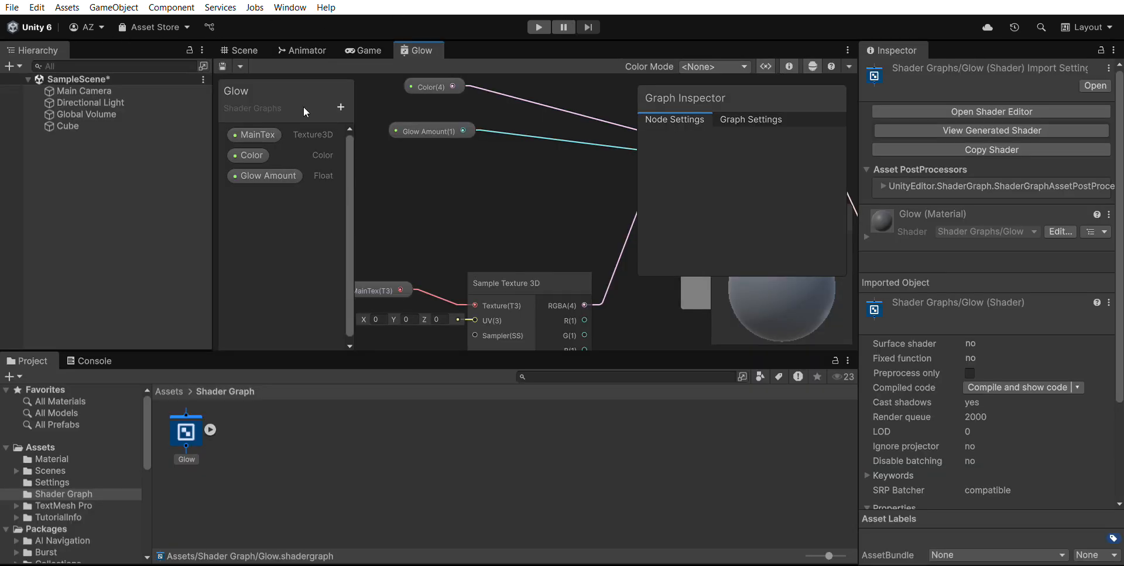
pyautogui.click(75, 123)
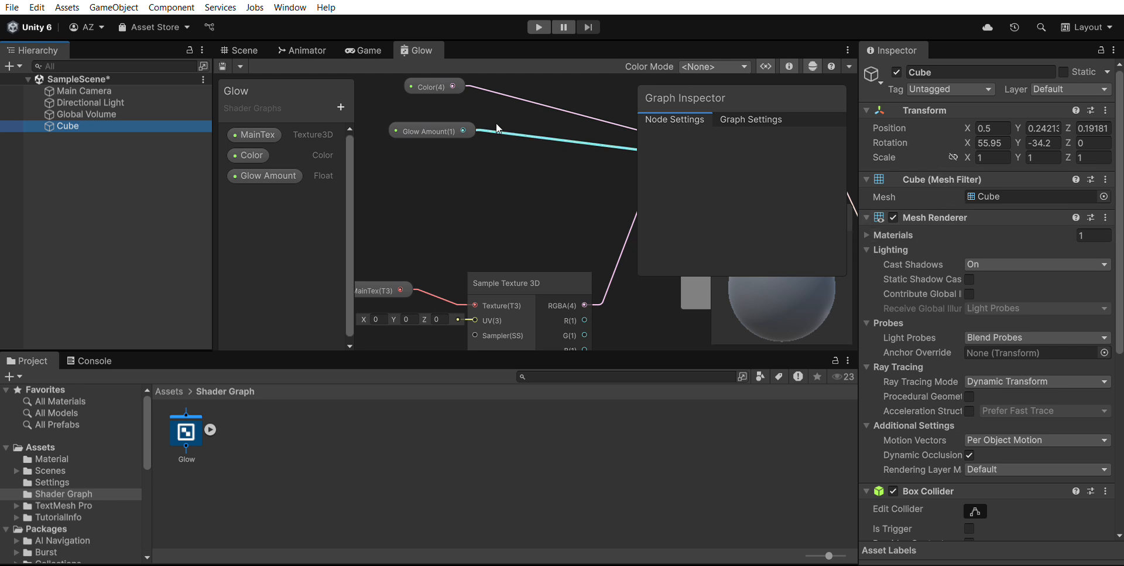
pyautogui.scroll(-3, 497, 129)
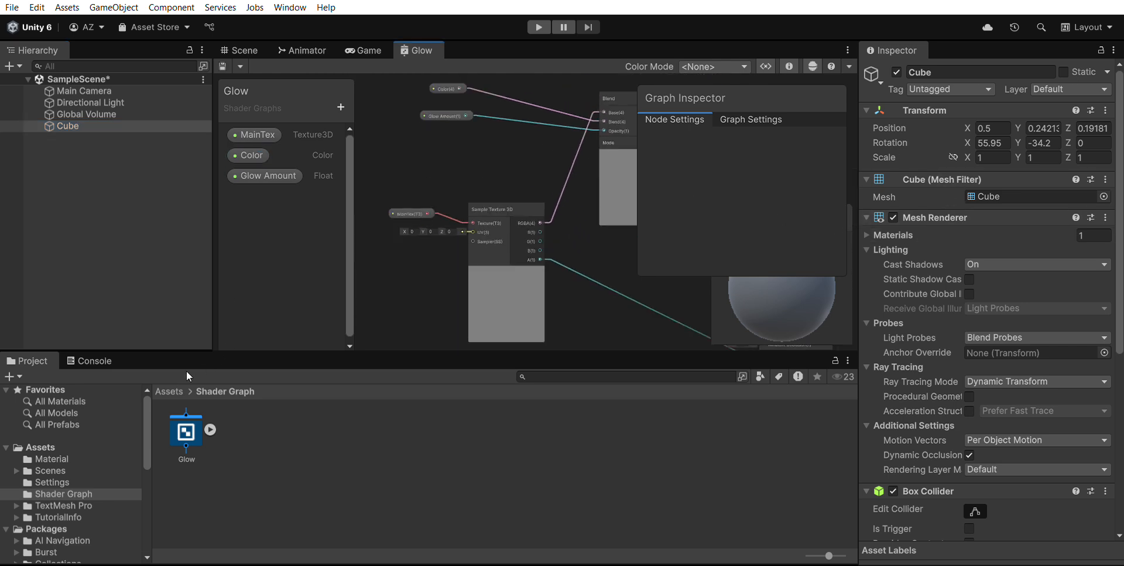
pyautogui.click(173, 390)
pyautogui.scroll(-5, 936, 331)
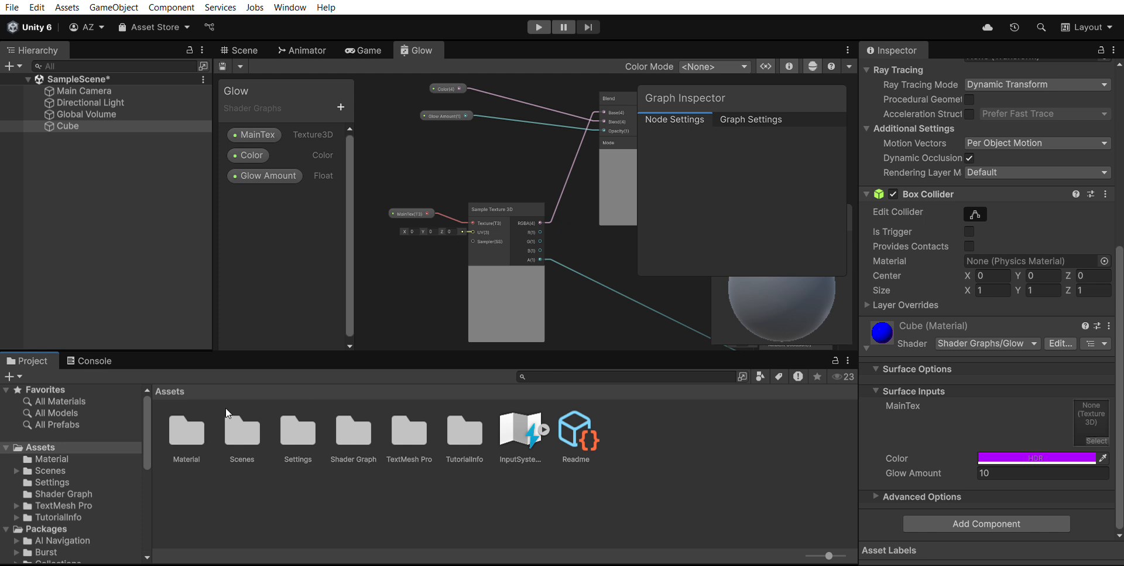
# Step: Show the Cube material in the Material folder and collapse the material section on the Cube object
pyautogui.click(187, 430)
pyautogui.doubleClick(201, 429)
pyautogui.click(201, 424)
pyautogui.click(65, 125)
pyautogui.scroll(-5, 984, 448)
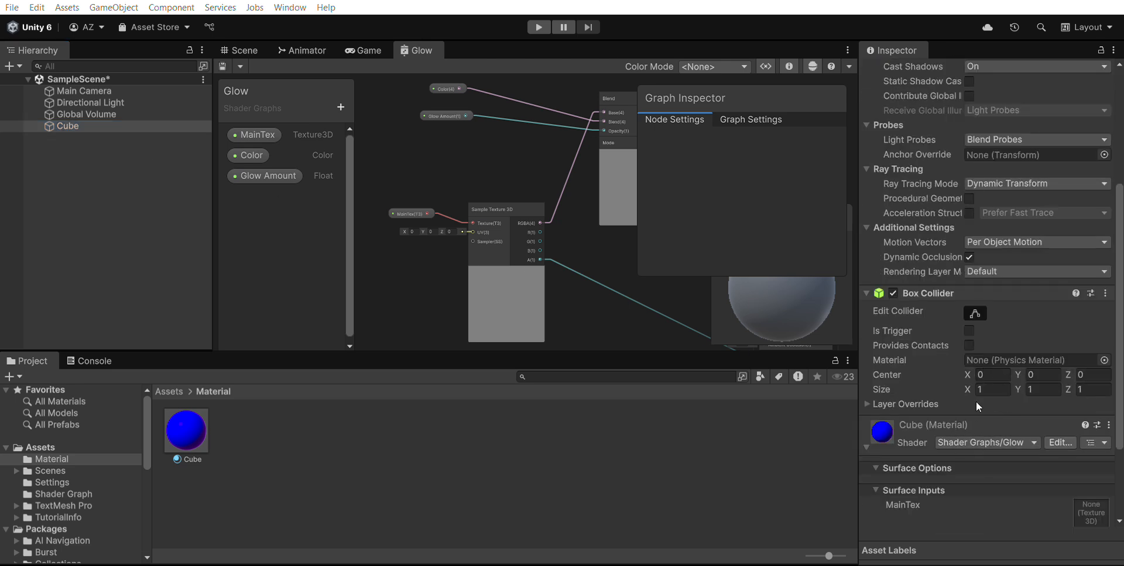
pyautogui.click(905, 420)
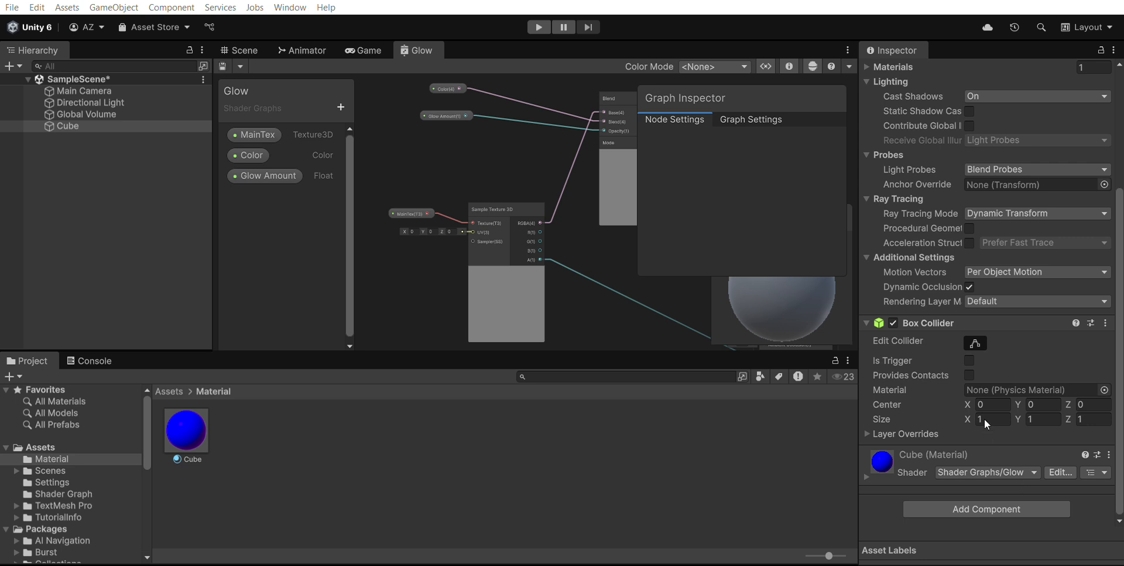
# Step: Inspect the surface inputs of the Cube material stored in the Material folder
pyautogui.click(629, 389)
pyautogui.scroll(-5, 577, 241)
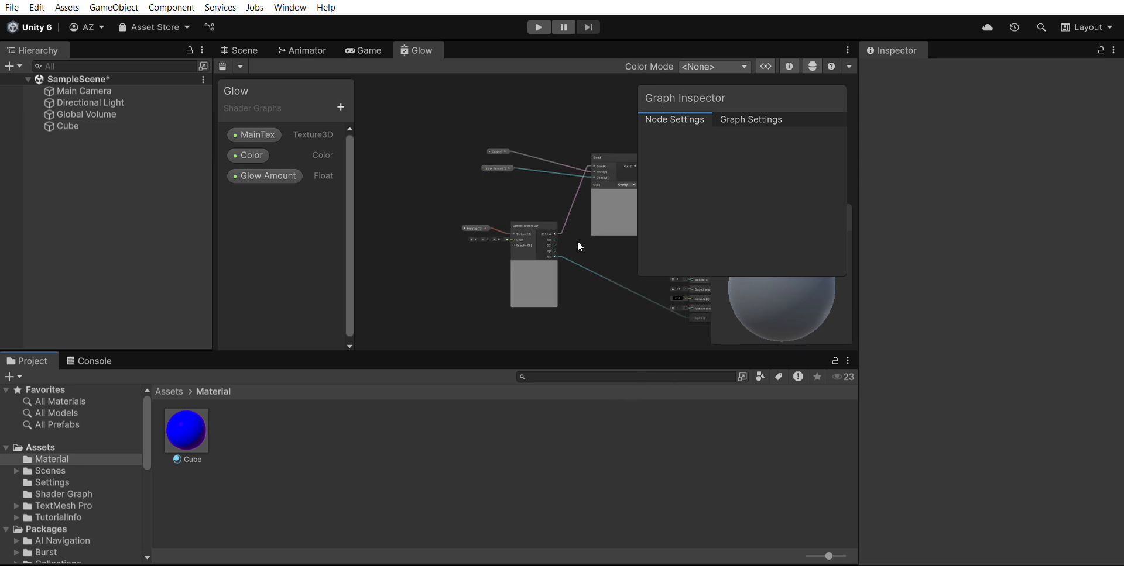
pyautogui.click(206, 416)
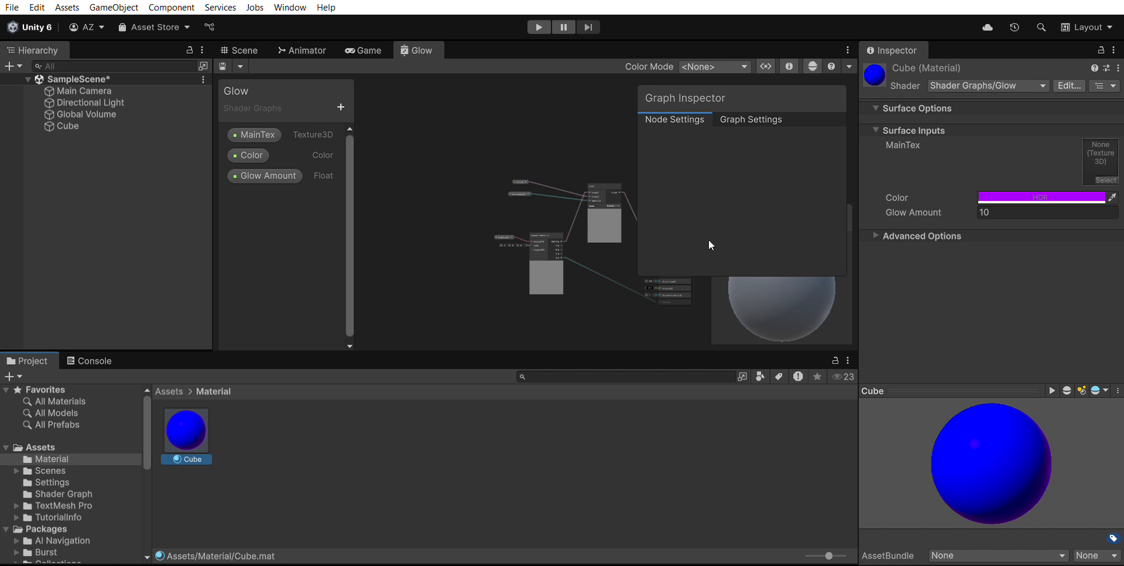
# Step: Show the Cube object in the Game view and change its material's HDR color to yellow
pyautogui.click(67, 126)
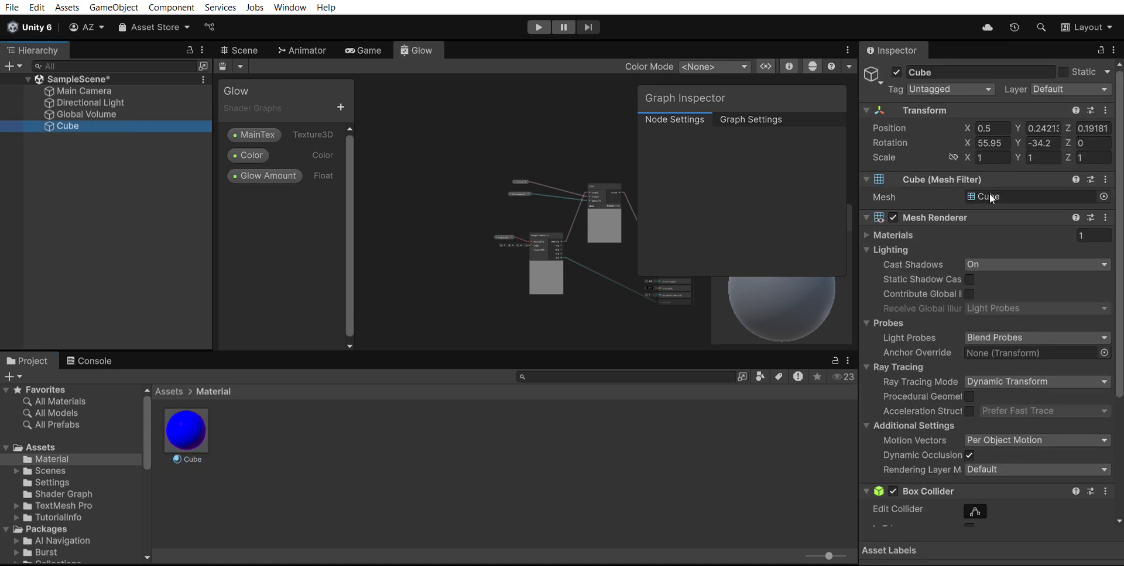
pyautogui.click(242, 44)
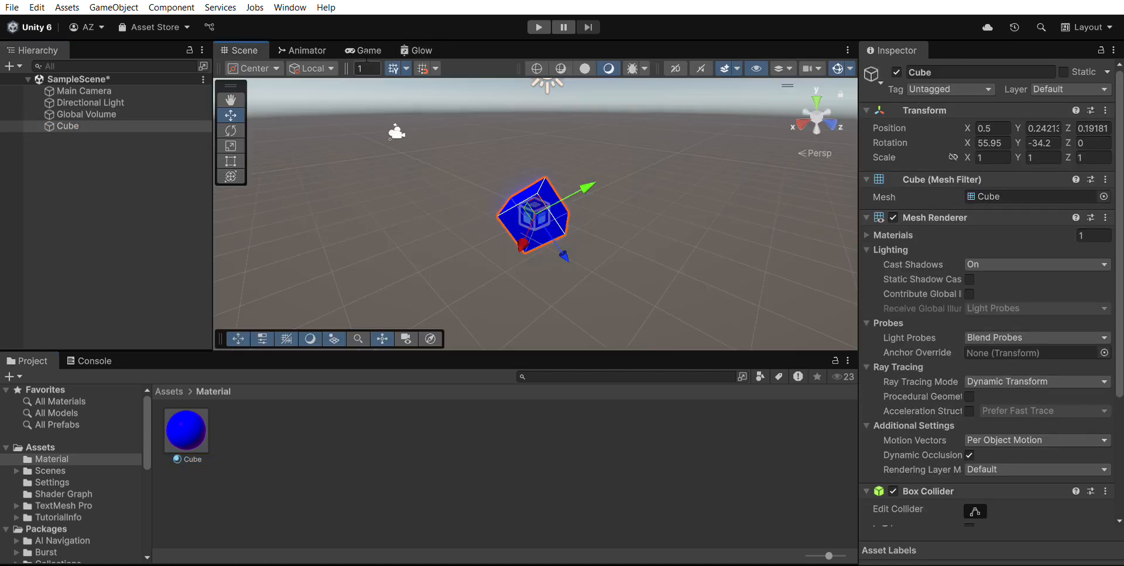
pyautogui.click(357, 47)
pyautogui.scroll(-5, 946, 353)
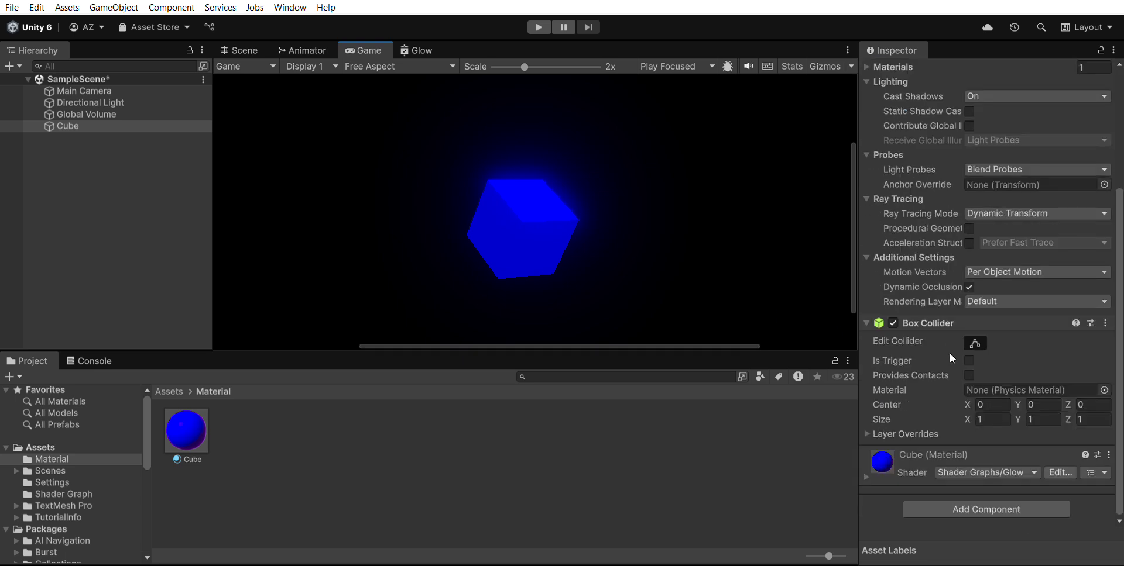
pyautogui.scroll(-4, 968, 448)
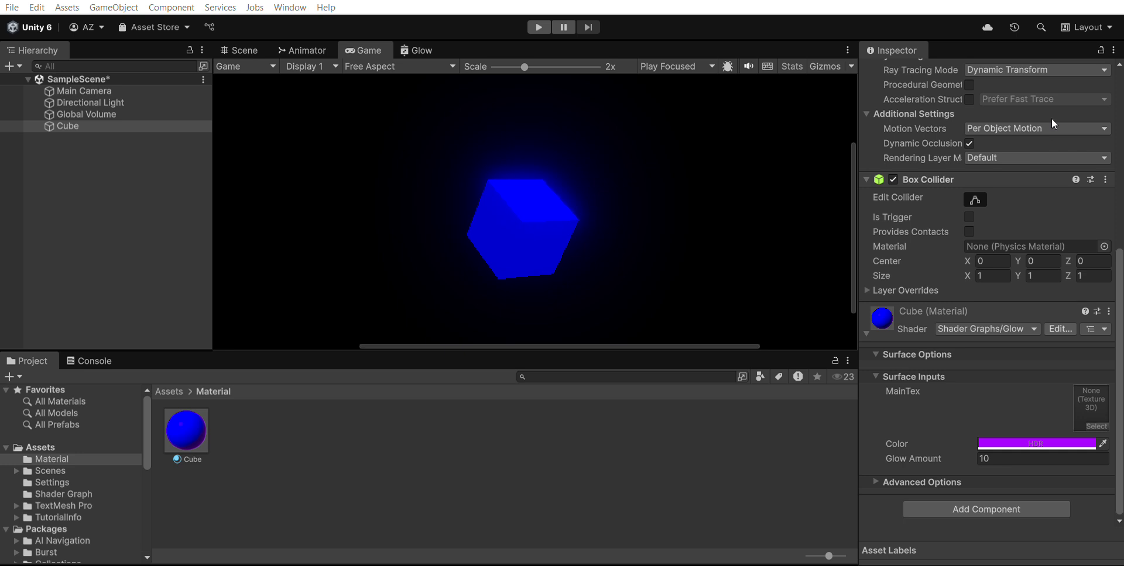
pyautogui.moveTo(1081, 165); pyautogui.dragTo(1083, 106)
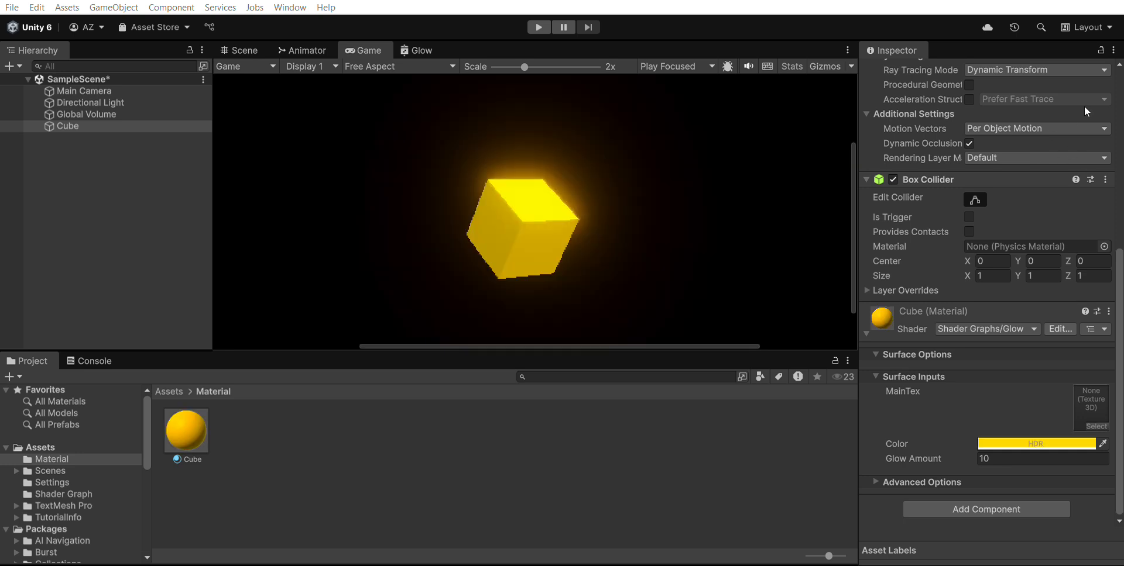
# Step: Check the Cube material asset, then try a Glow Amount of 46 in the Cube object's material inputs
pyautogui.click(718, 406)
pyautogui.click(186, 435)
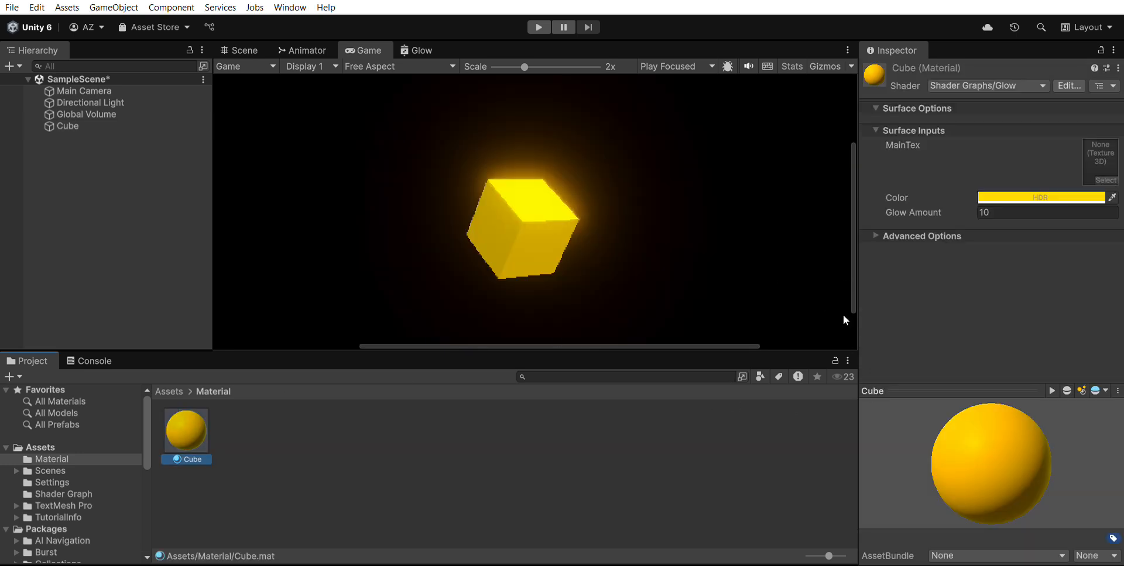
pyautogui.click(100, 126)
pyautogui.scroll(-10, 1016, 409)
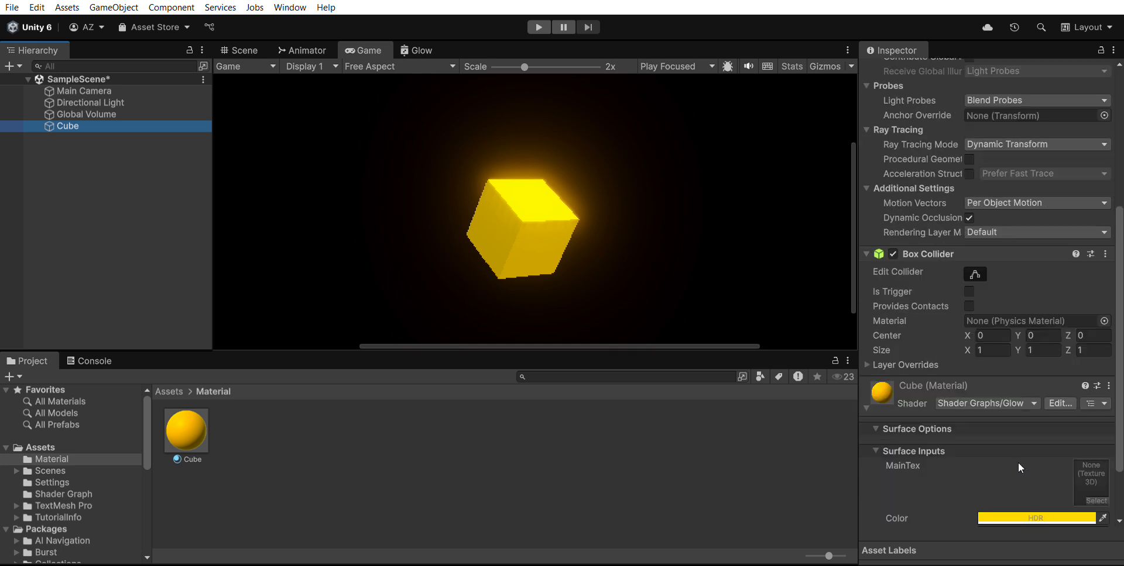
pyautogui.scroll(-3, 922, 459)
pyautogui.click(1019, 458)
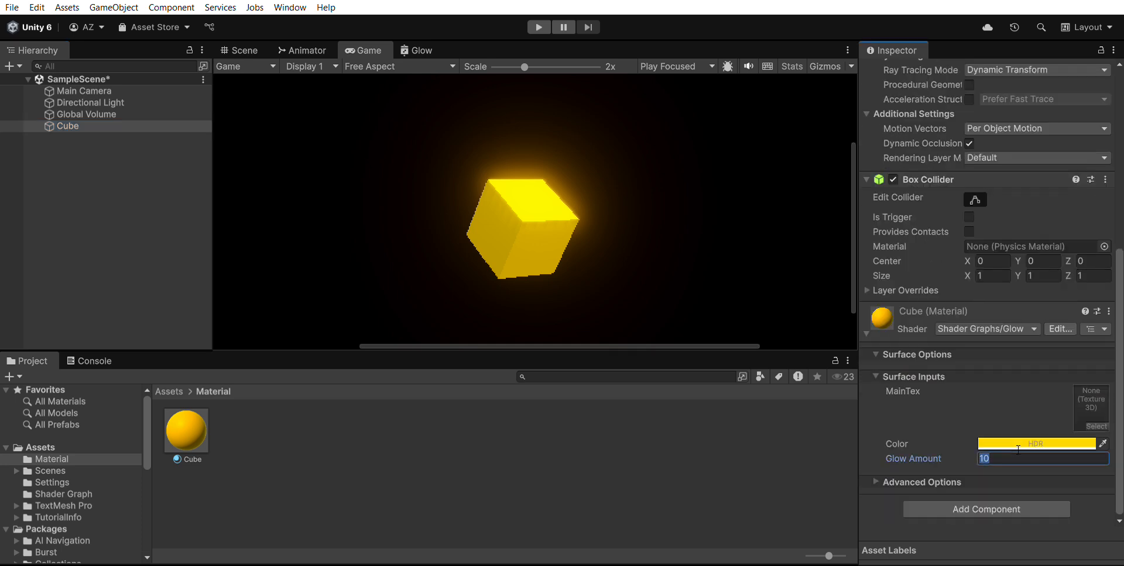
pyautogui.write('2')
pyautogui.press('BackSpace')
pyautogui.write('46')
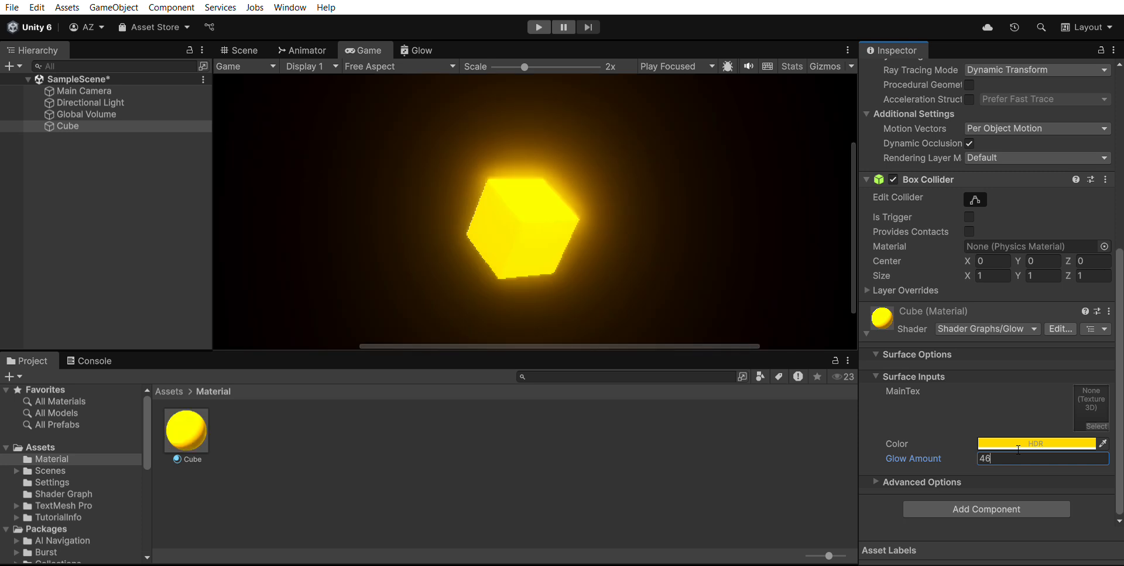
# Step: Set the Cube material's Glow Amount back to 10 and deselect the Cube
pyautogui.press('BackSpace')
pyautogui.press('BackSpace')
pyautogui.write('10')
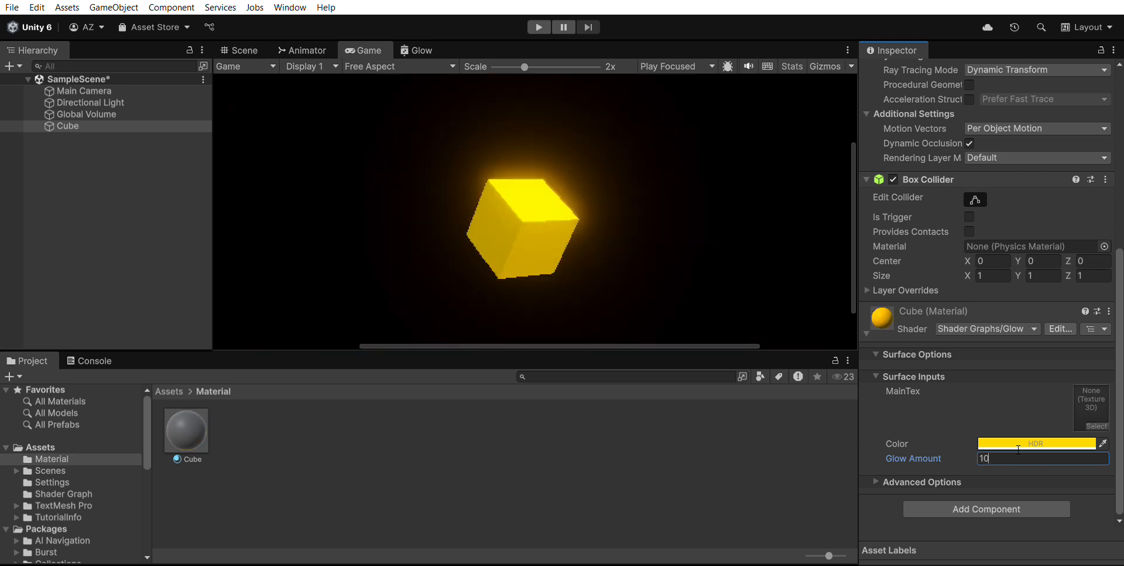
pyautogui.click(763, 480)
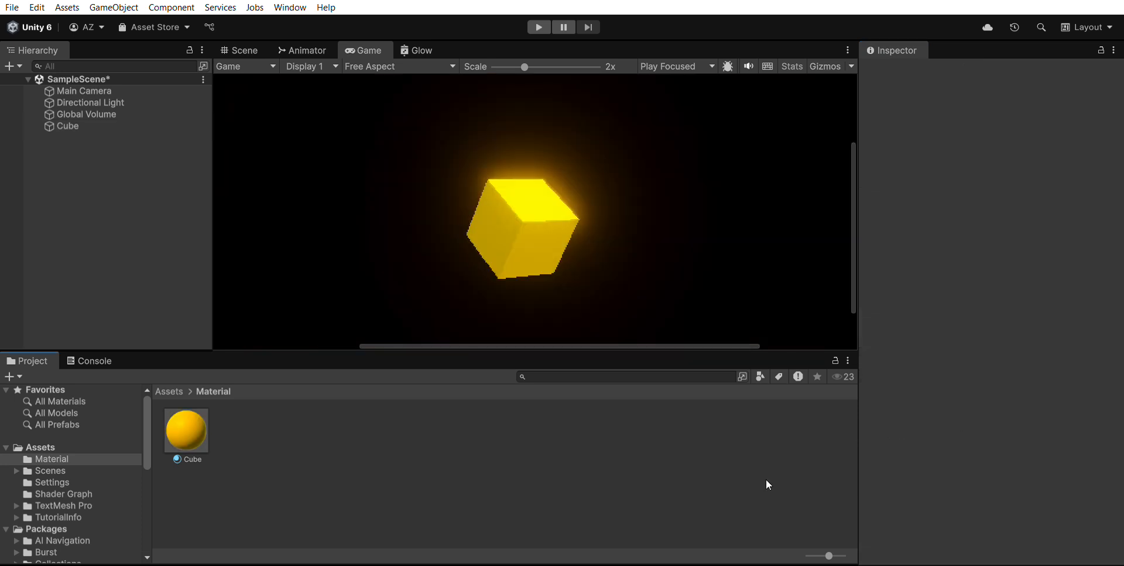